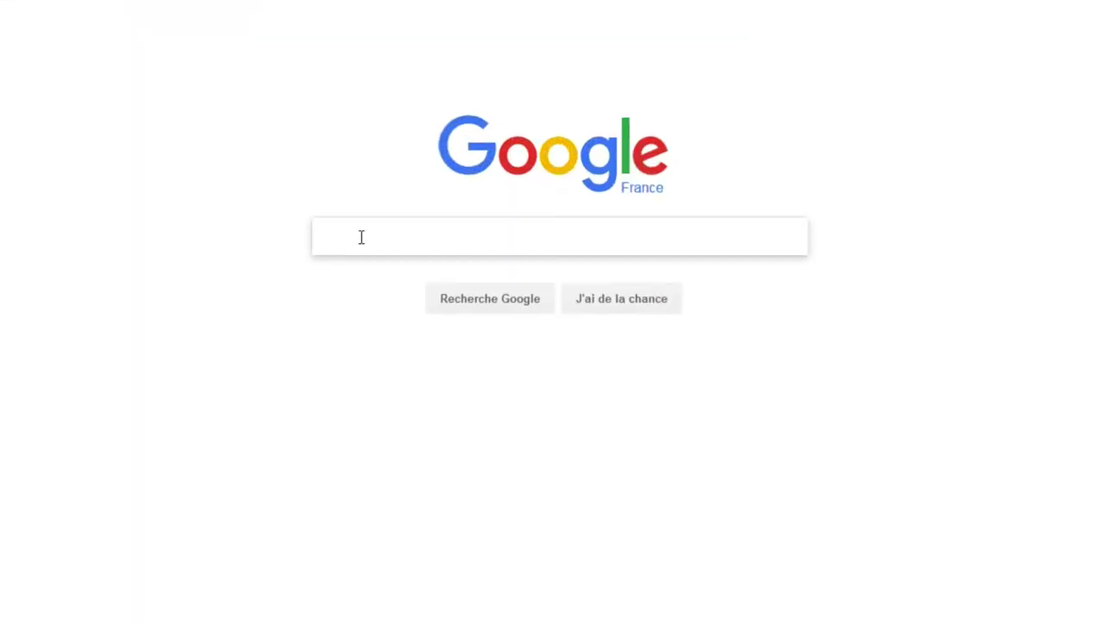
# Run a Google search for 'blender' and go to the blender.org home page from the results
pyautogui.write('blende')
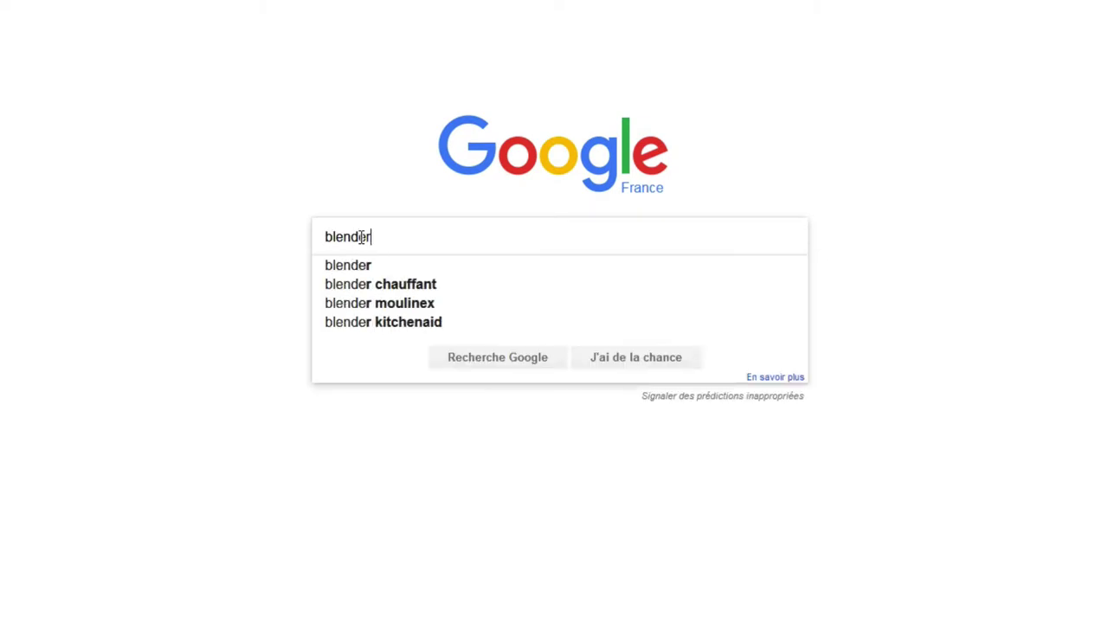
pyautogui.write('r')
pyautogui.press('Escape')
pyautogui.press('Return')
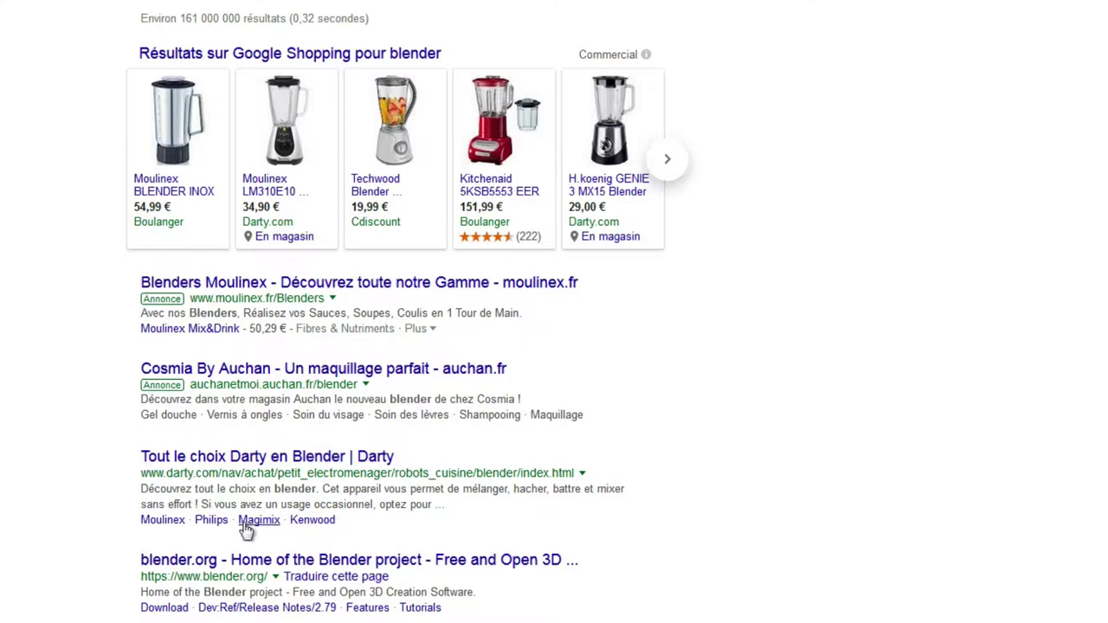
pyautogui.click(215, 563)
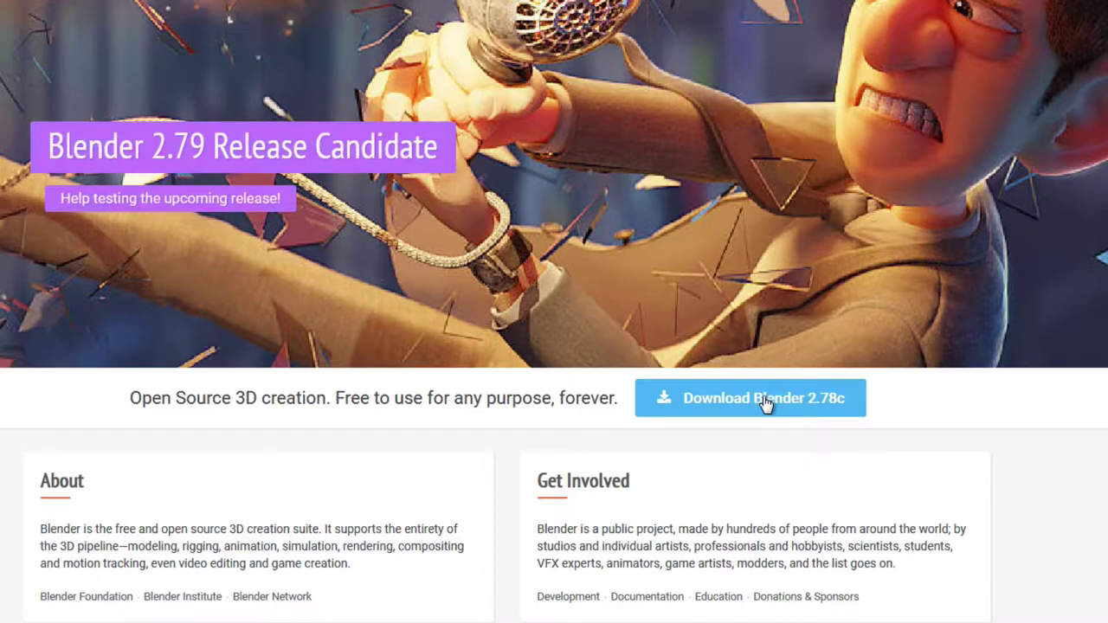
# Download Blender 2.78c and save blender-2.78c-windows64.msi to disk with Enregistrer le fichier
pyautogui.click(765, 403)
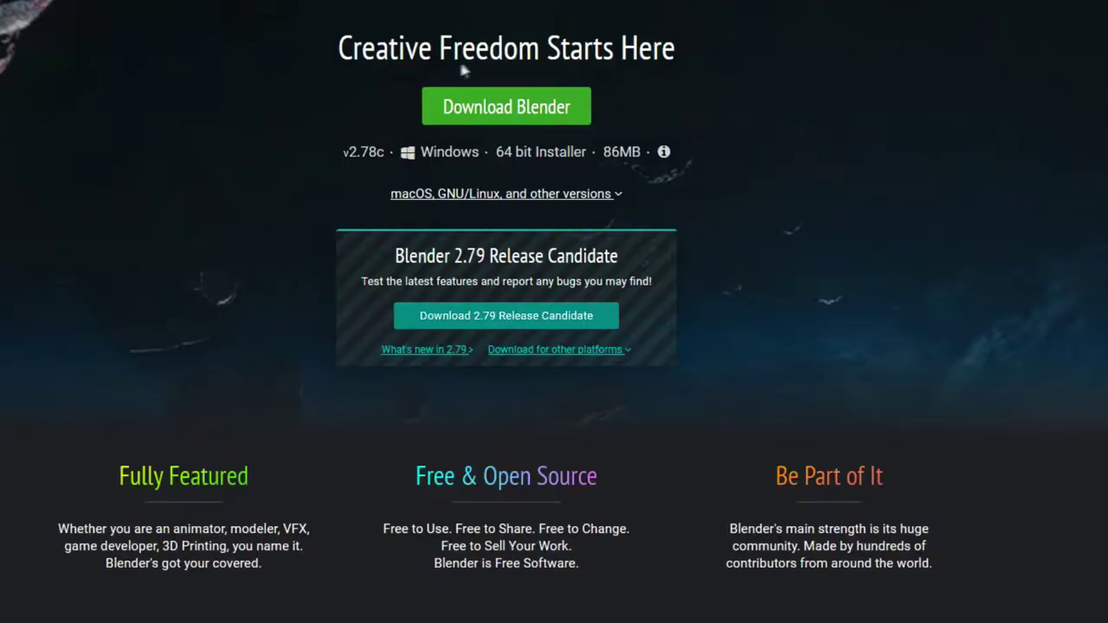
pyautogui.click(510, 115)
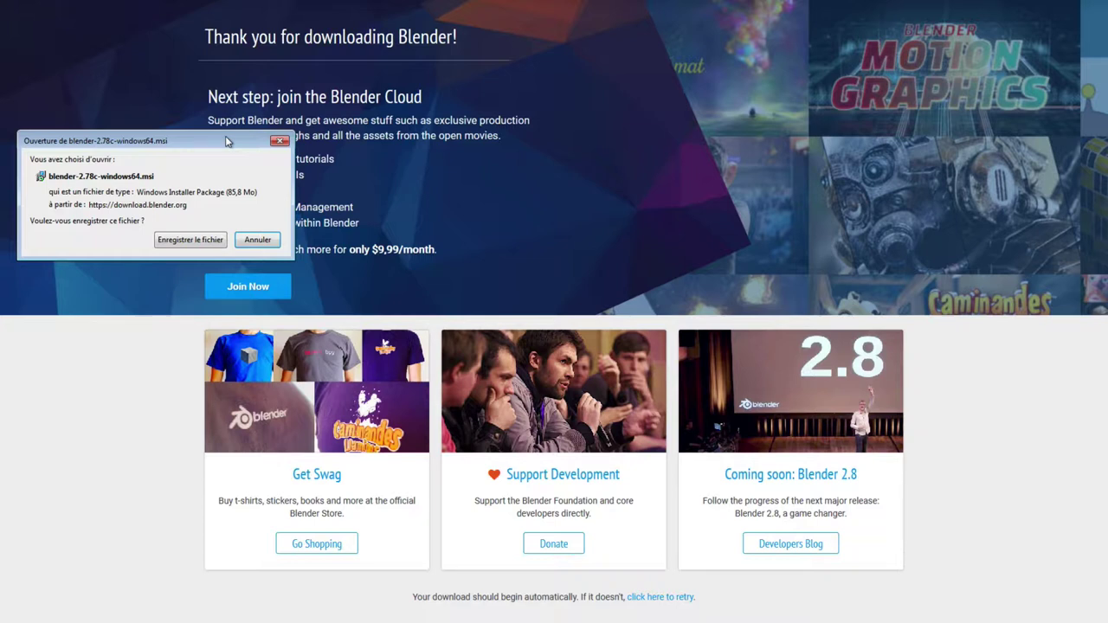
pyautogui.click(213, 242)
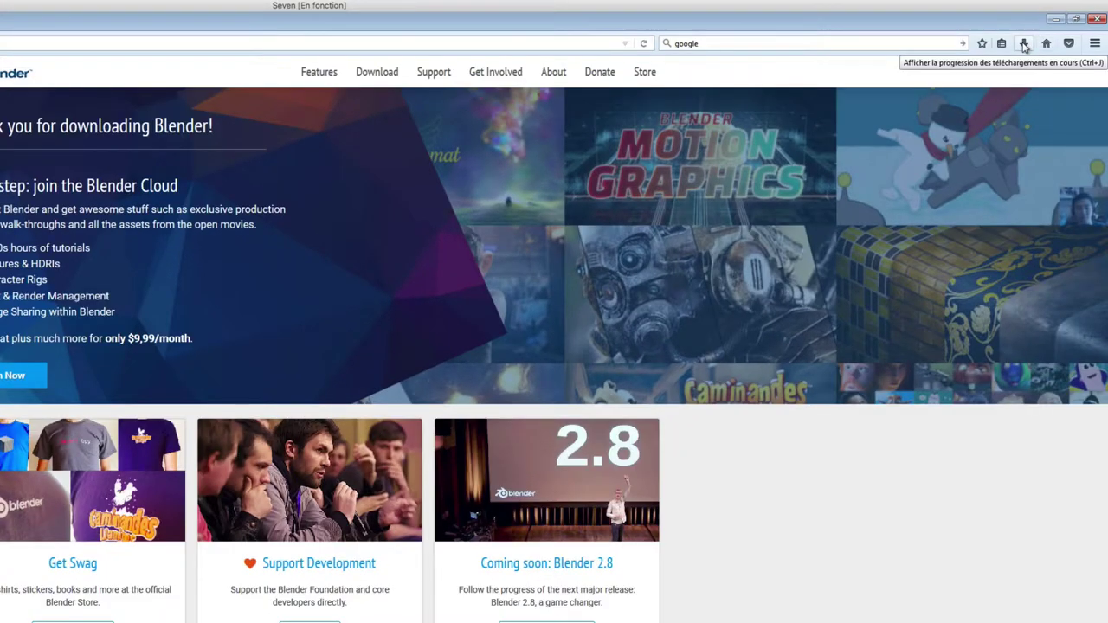
# Open blender-2.78c-windows64.msi from Firefox's downloads list
pyautogui.click(1024, 44)
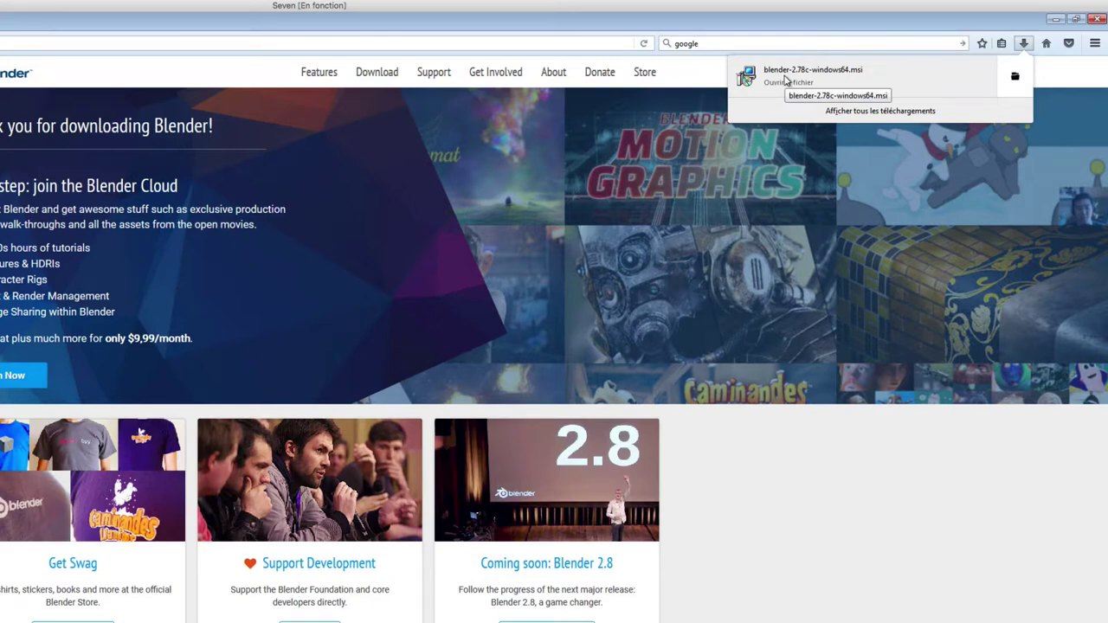
pyautogui.click(786, 79)
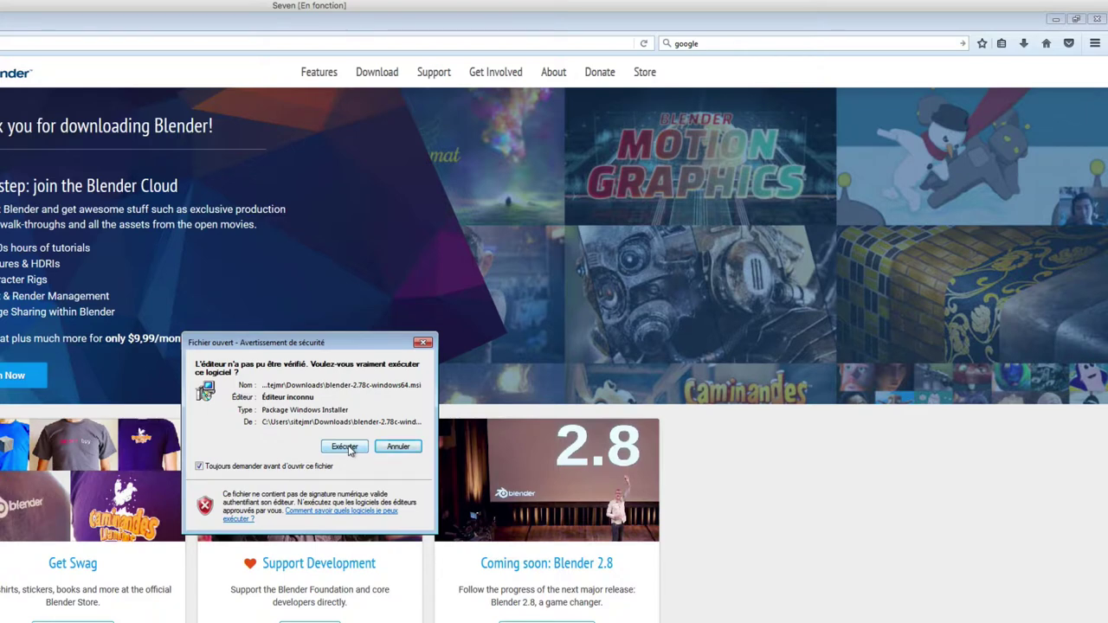
# Allow the installer to run with Exécuter and advance past the Setup Wizard welcome page
pyautogui.click(345, 447)
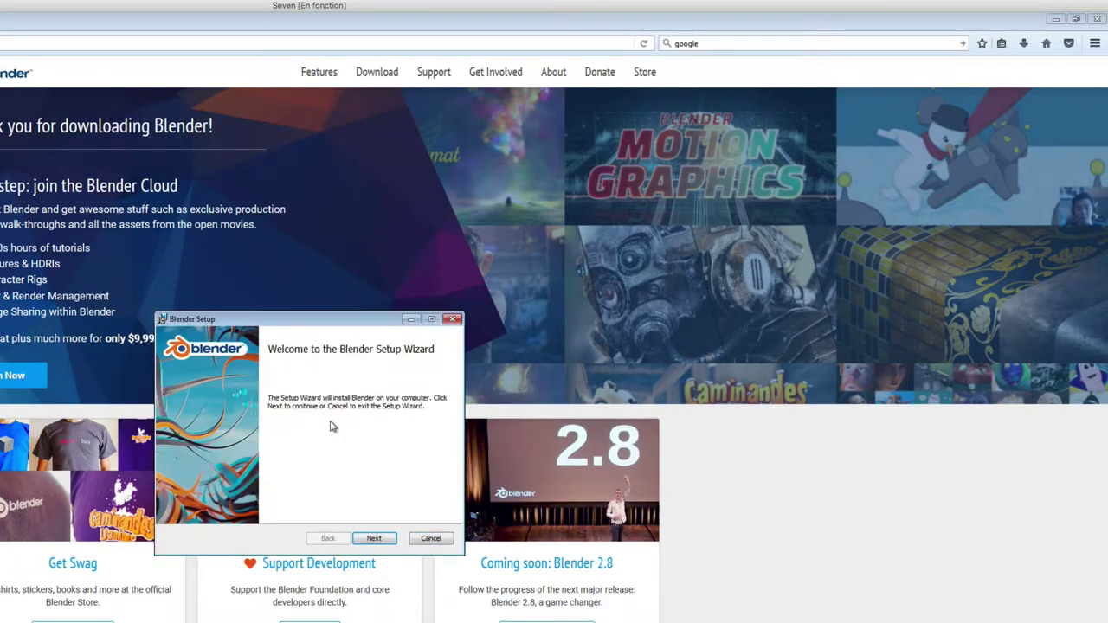
pyautogui.click(374, 538)
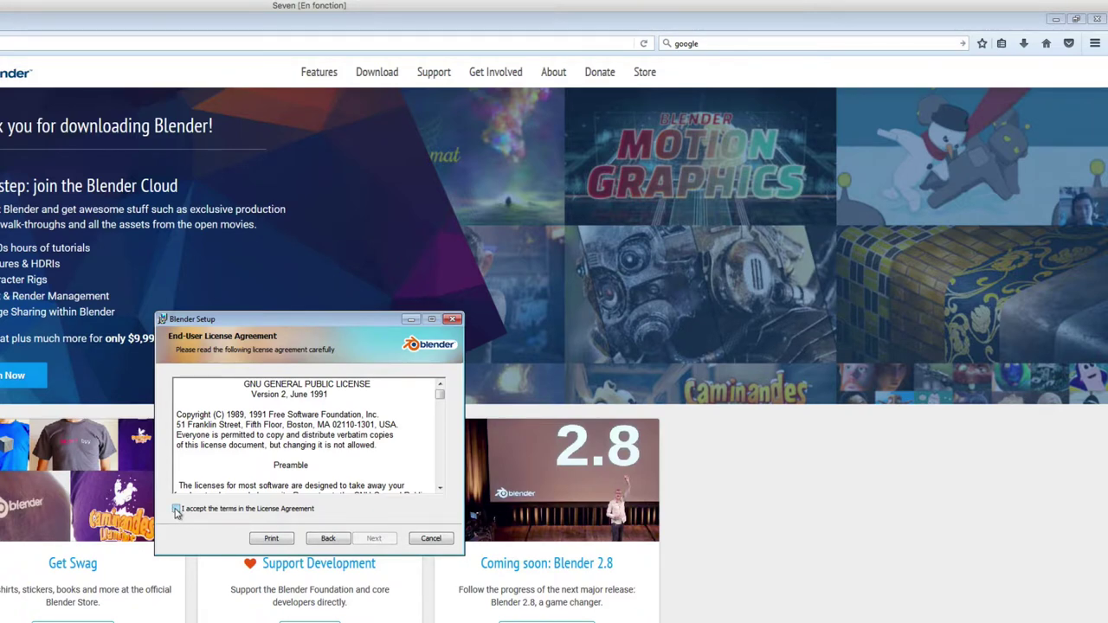
# Accept the GNU GPL license terms and continue to Custom Setup
pyautogui.click(177, 509)
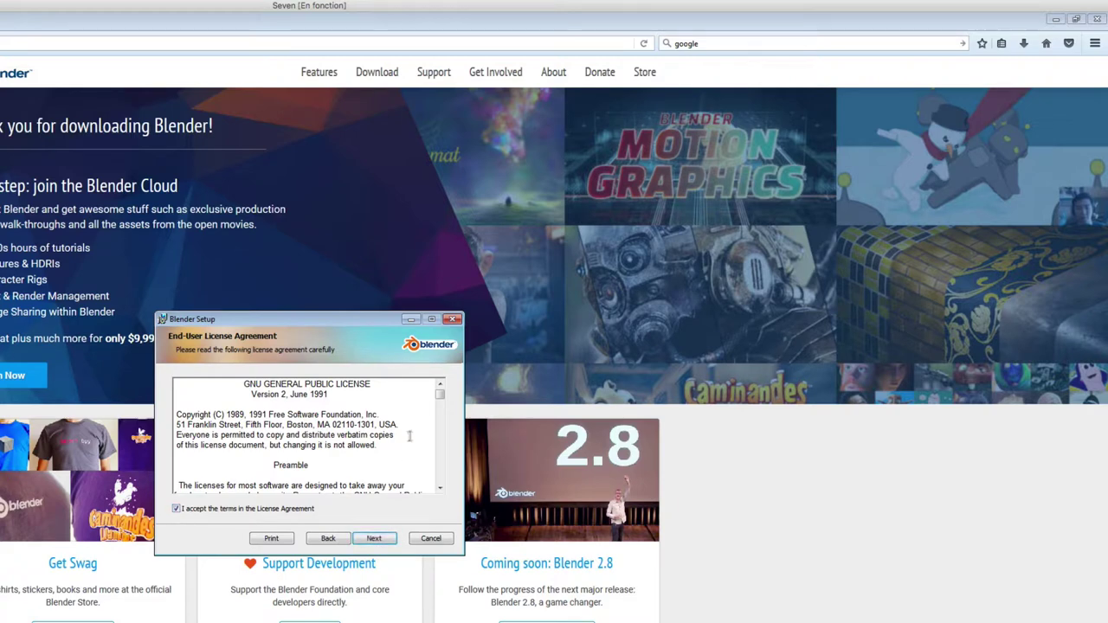
pyautogui.scroll(-5, 444, 452)
pyautogui.scroll(-10, 444, 452)
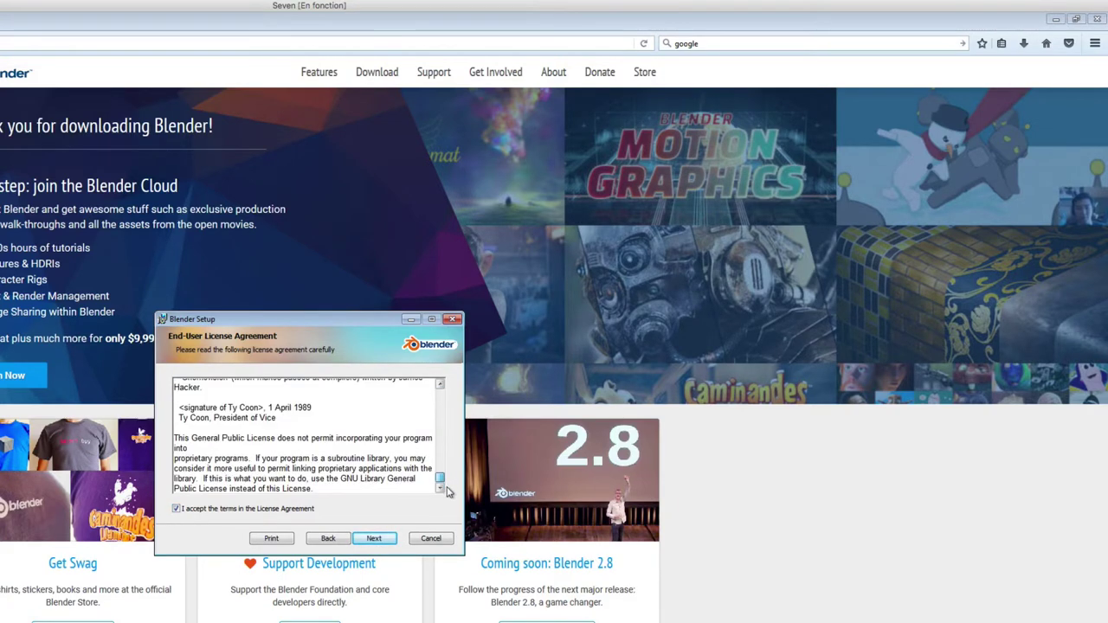
pyautogui.click(376, 539)
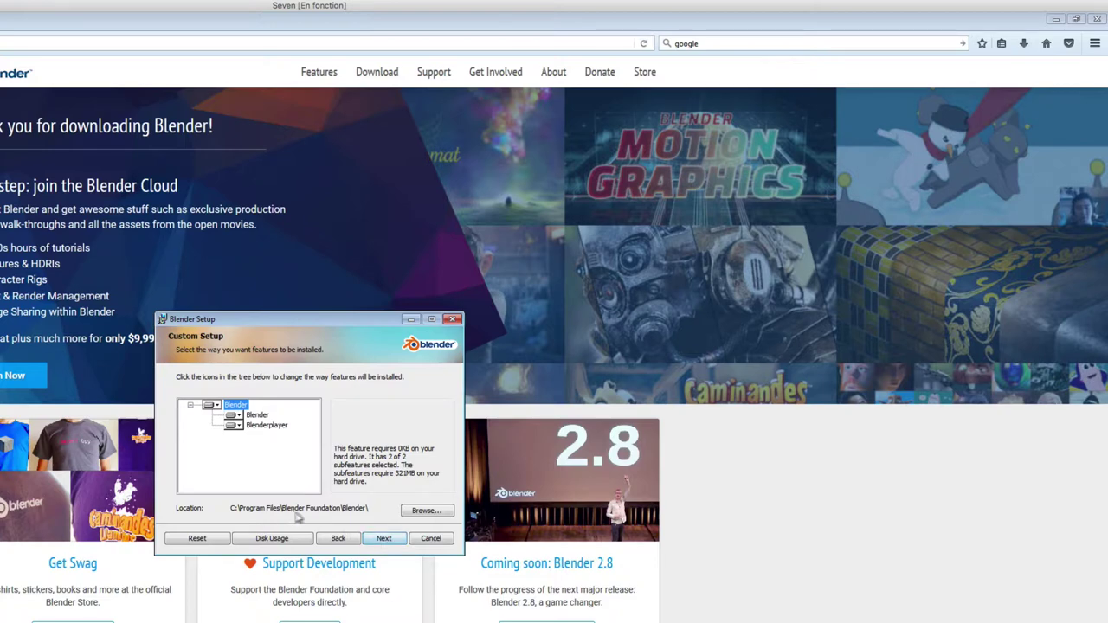
# Install Blender with the default features and location, then finish the wizard
pyautogui.click(385, 538)
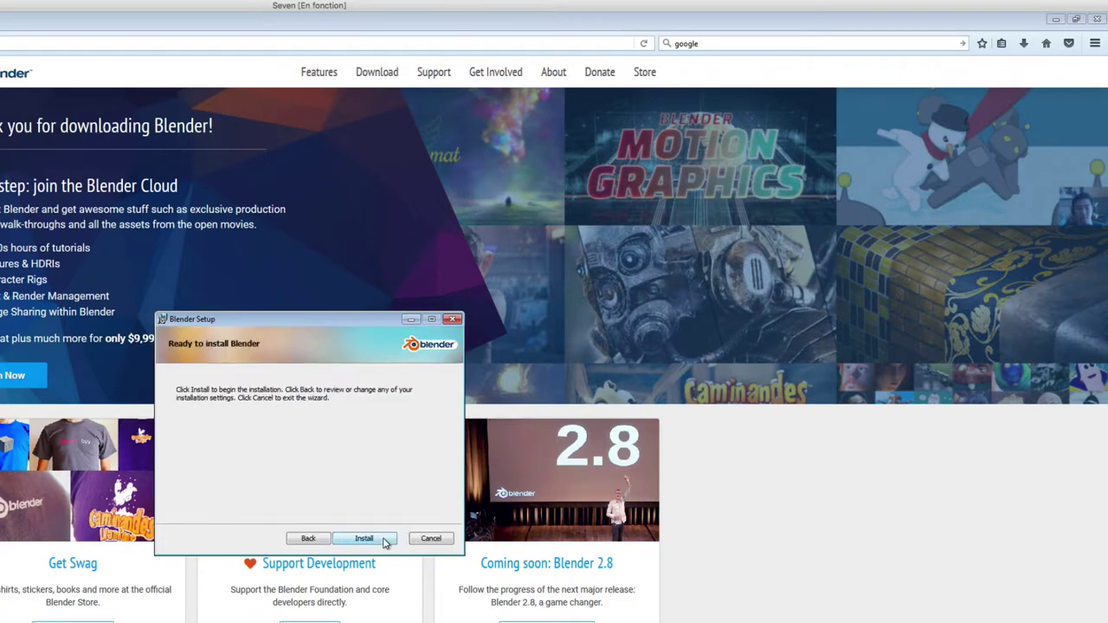
pyautogui.click(366, 540)
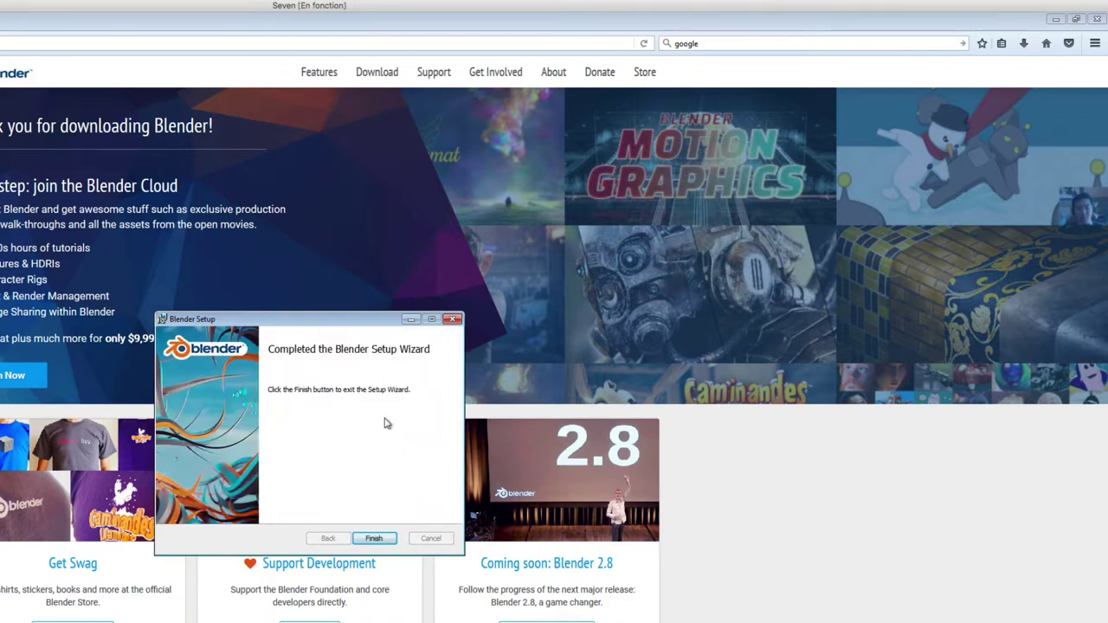
pyautogui.click(377, 539)
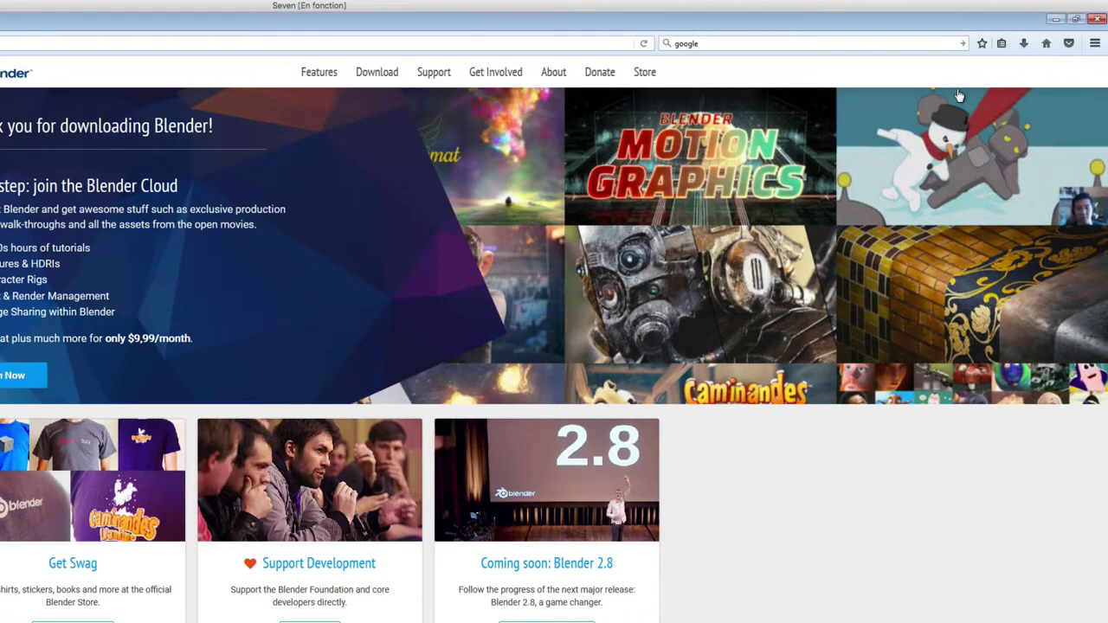
# Minimize Firefox and launch Blender from its desktop shortcut
pyautogui.click(1056, 18)
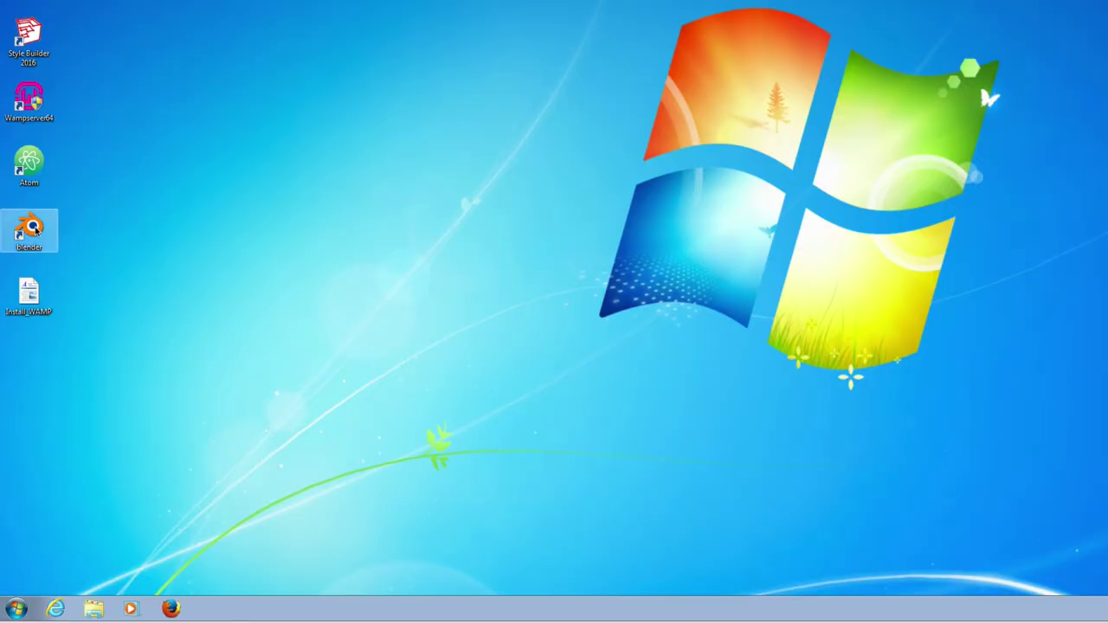
pyautogui.doubleClick(35, 230)
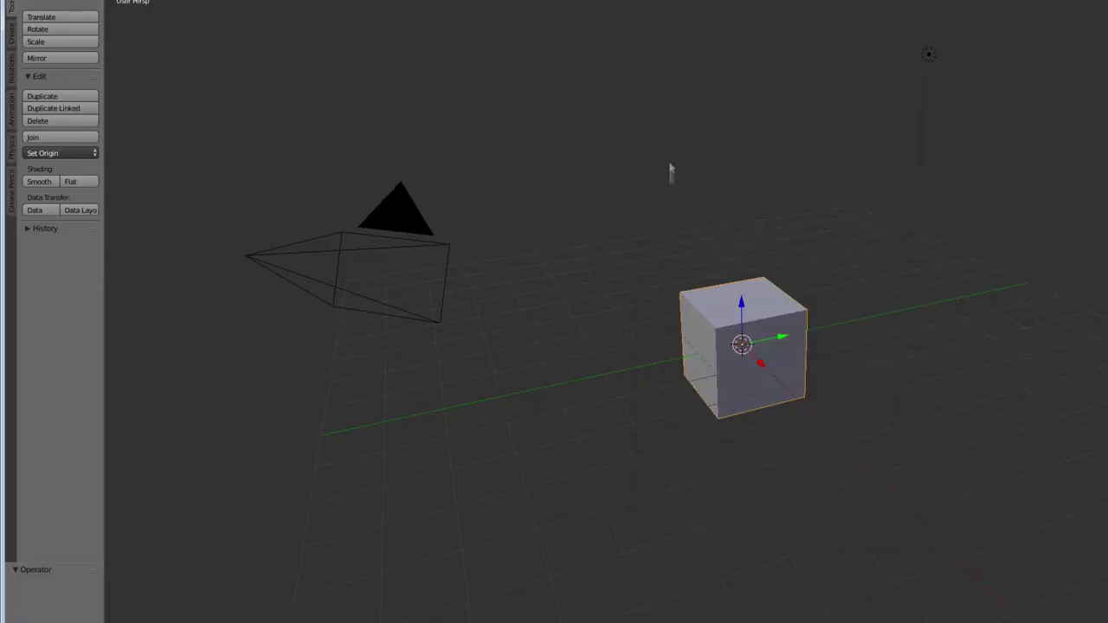
pyautogui.moveTo(632, 214)
pyautogui.mouseDown(button='middle')
pyautogui.moveTo(525, 198)
pyautogui.moveTo(606, 213)
pyautogui.moveTo(529, 153)
pyautogui.mouseUp(button='middle')
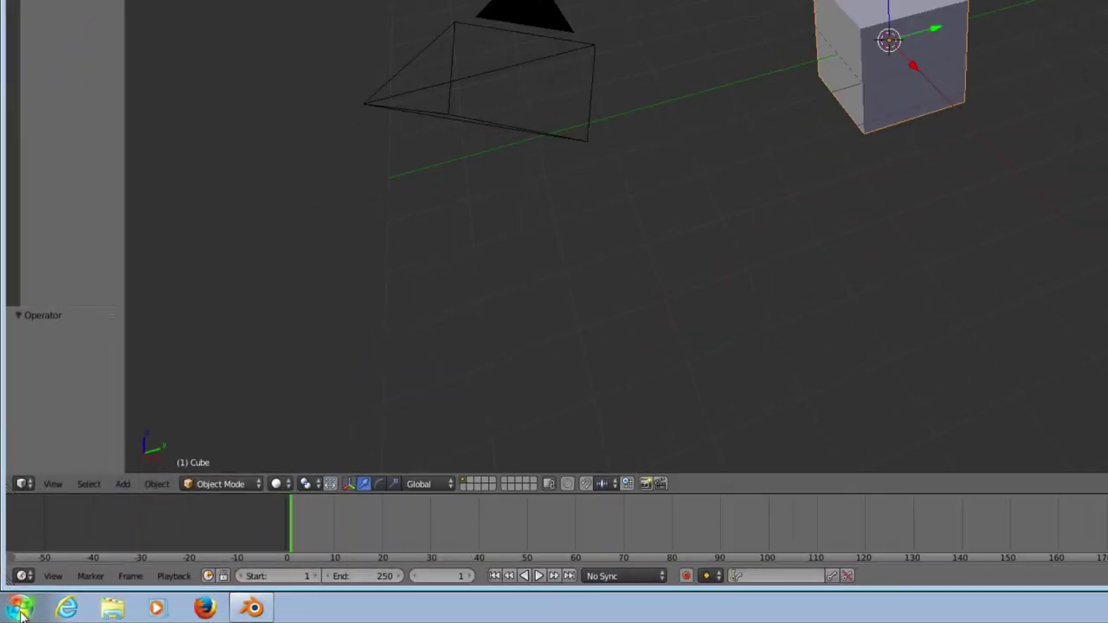
# Expand the Blender folder under Tous les programmes in the Start menu
pyautogui.click(21, 611)
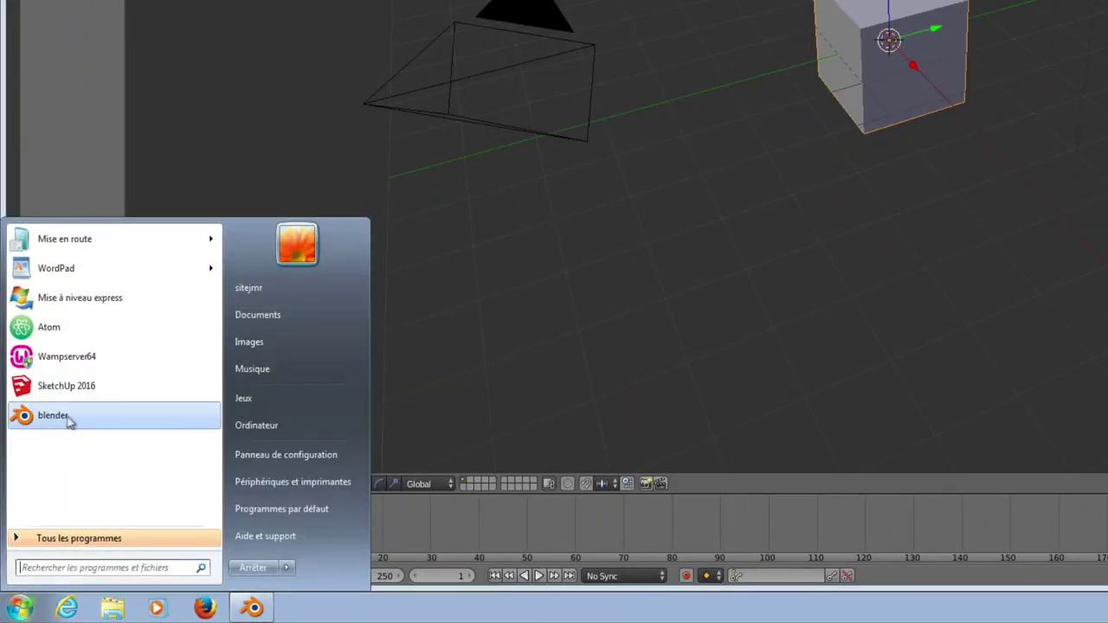
pyautogui.click(80, 539)
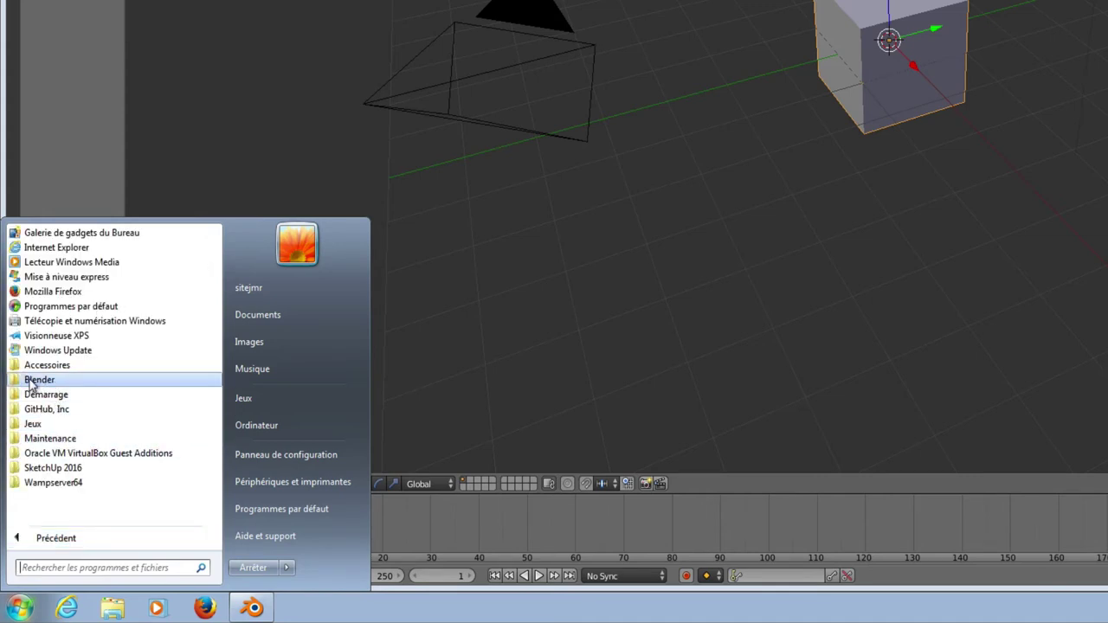
pyautogui.click(30, 381)
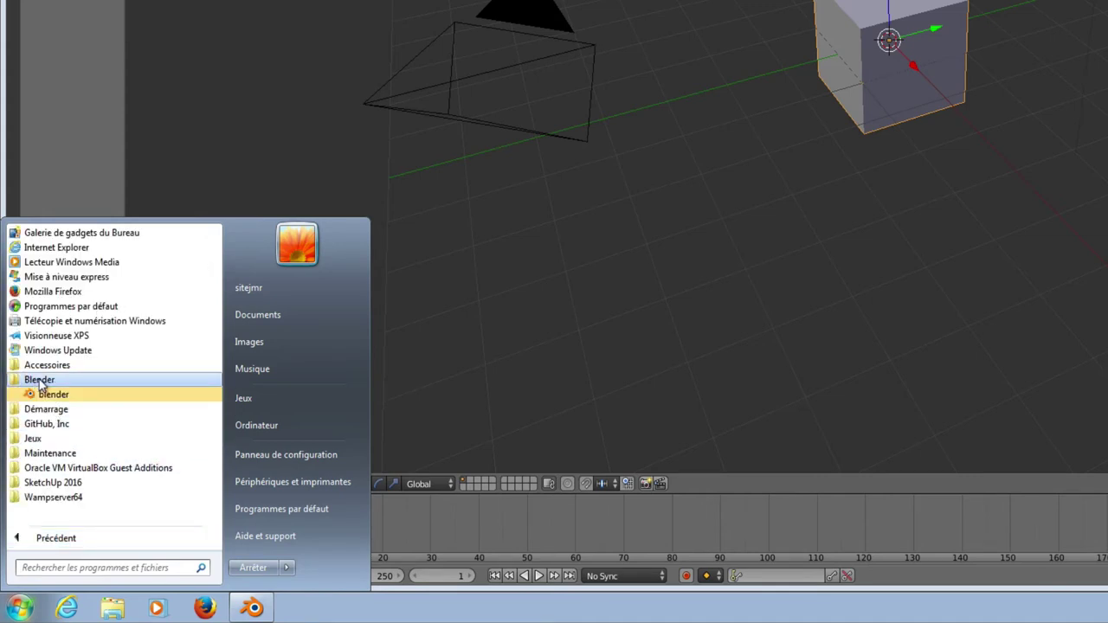